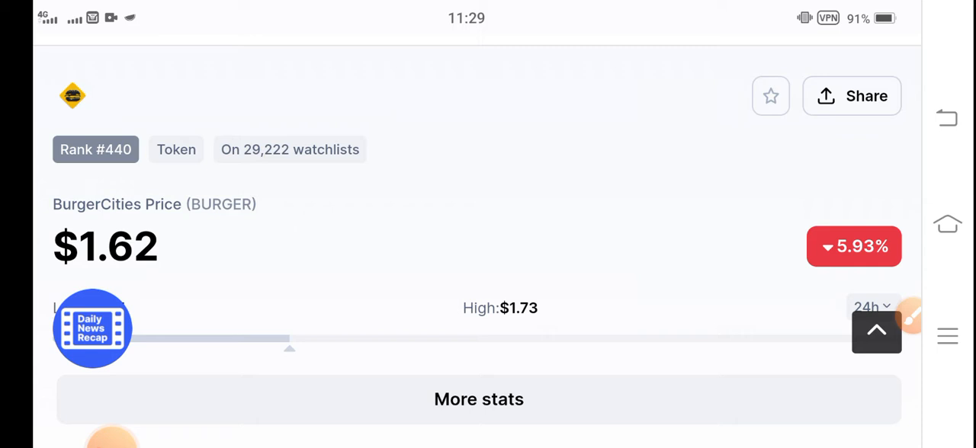
Expand the annotation toolbar over the BurgerCities $1.62 price overview.
{"action": "left_click", "coordinate": [908, 320]}
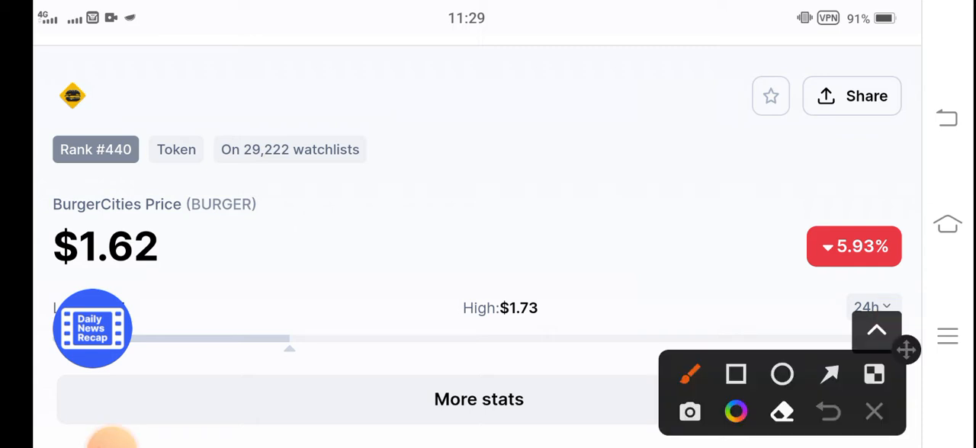
Draw a red rectangle around the BurgerCities price of $1.62.
{"action": "left_click", "coordinate": [736, 373]}
{"action": "left_click_drag", "start_coordinate": [215, 298], "coordinate": [32, 189]}
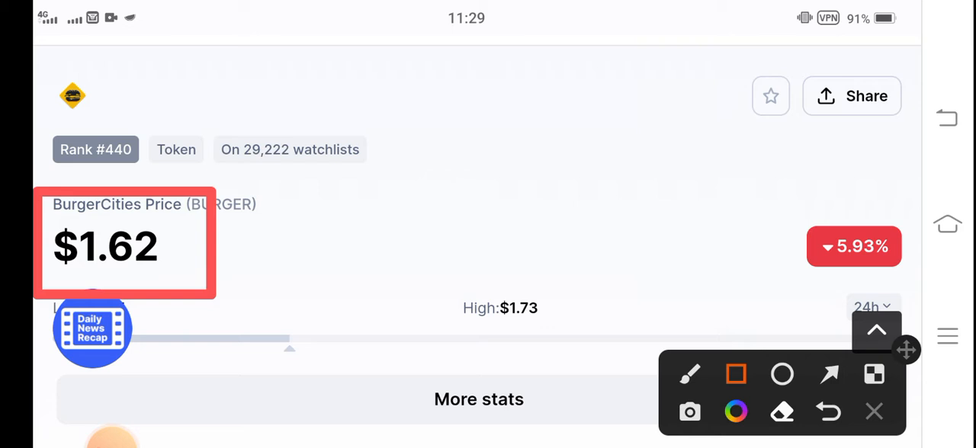
Draw arrows pointing at the 5.93% drop badge and the $1.73 High price.
{"action": "left_click", "coordinate": [829, 374]}
{"action": "left_click_drag", "start_coordinate": [691, 172], "coordinate": [822, 238]}
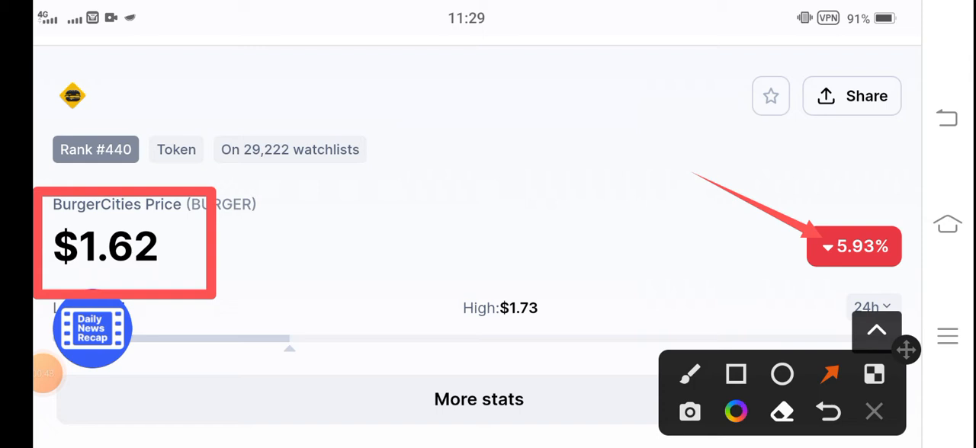
{"action": "left_click_drag", "start_coordinate": [482, 415], "coordinate": [517, 352]}
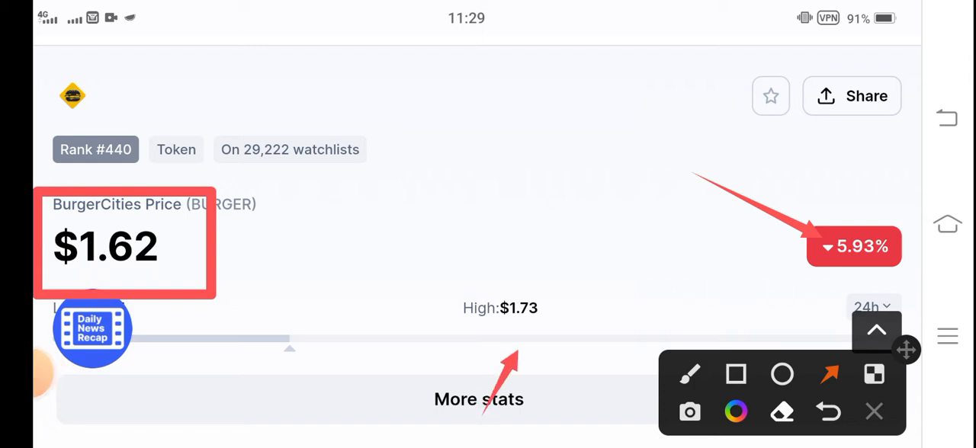
Clear the drawings and put away the annotation toolbar.
{"action": "left_click", "coordinate": [874, 411]}
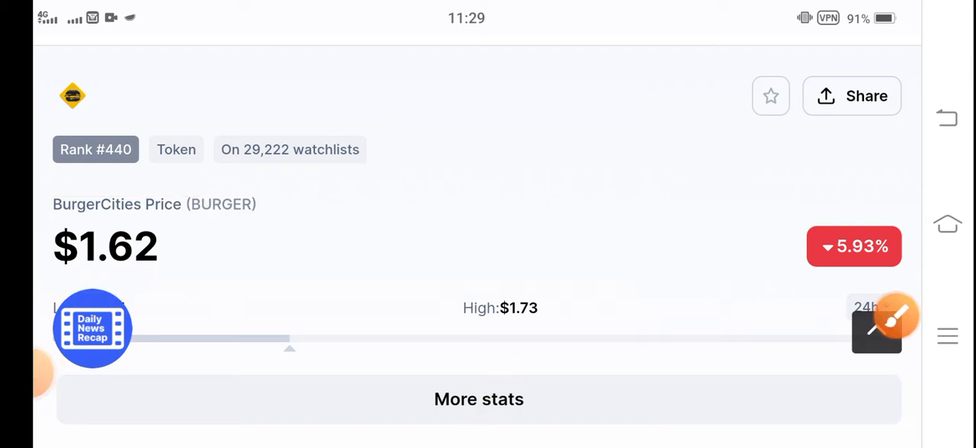
{"action": "scroll", "coordinate": [478, 244], "scroll_direction": "down", "scroll_amount": 3}
{"action": "scroll", "coordinate": [477, 244], "scroll_direction": "down", "scroll_amount": 2}
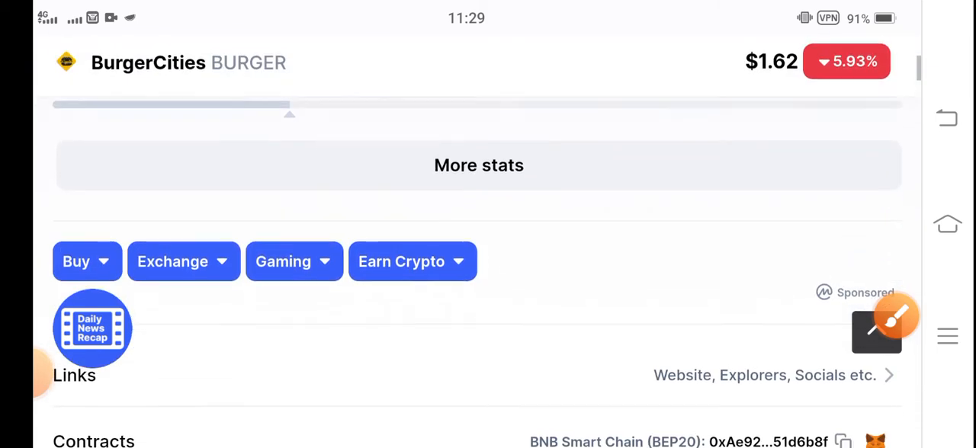
{"action": "scroll", "coordinate": [477, 244], "scroll_direction": "down", "scroll_amount": 5}
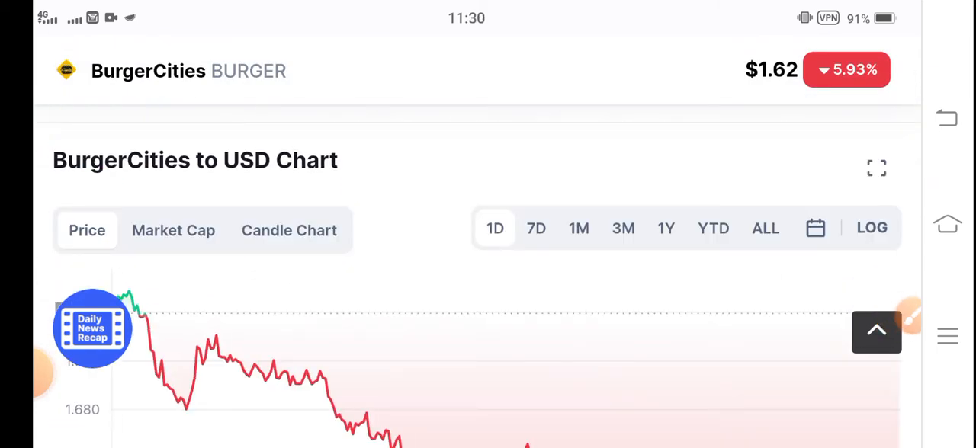
{"action": "scroll", "coordinate": [477, 305], "scroll_direction": "down", "scroll_amount": 3}
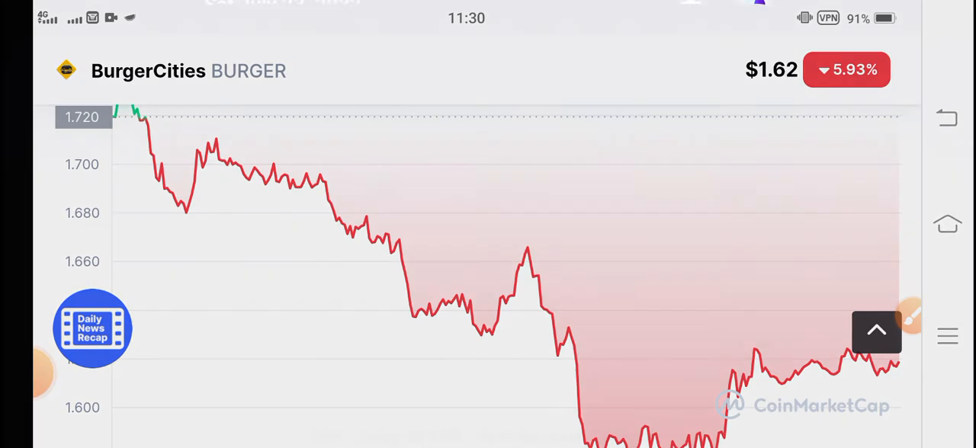
{"action": "scroll", "coordinate": [488, 274], "scroll_direction": "down", "scroll_amount": 3}
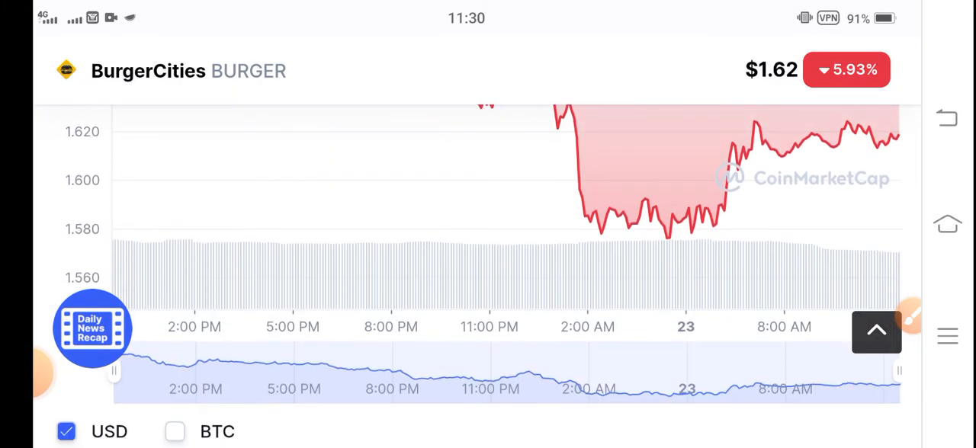
{"action": "scroll", "coordinate": [488, 229], "scroll_direction": "down", "scroll_amount": 10}
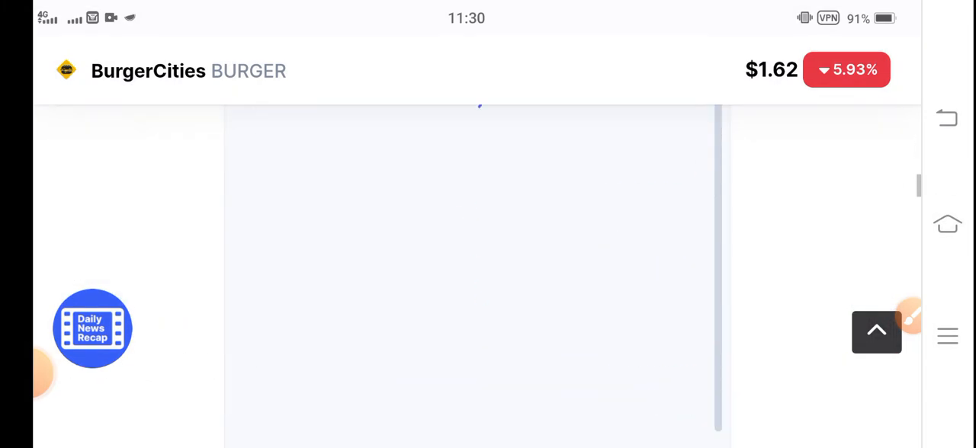
{"action": "scroll", "coordinate": [476, 267], "scroll_direction": "down", "scroll_amount": 10}
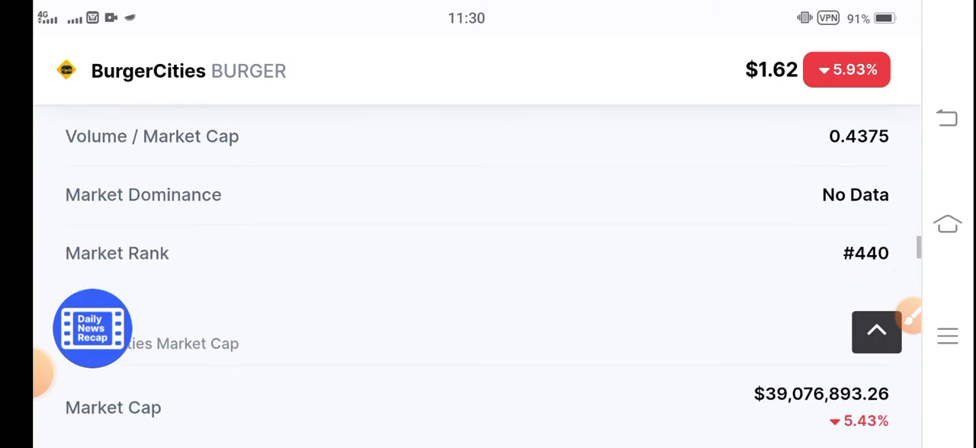
{"action": "scroll", "coordinate": [488, 267], "scroll_direction": "up", "scroll_amount": 3}
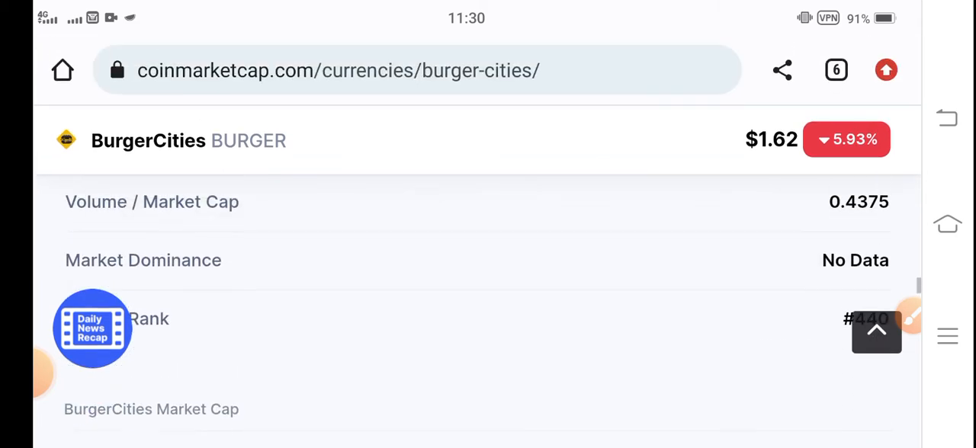
{"action": "scroll", "coordinate": [488, 282], "scroll_direction": "up", "scroll_amount": 1}
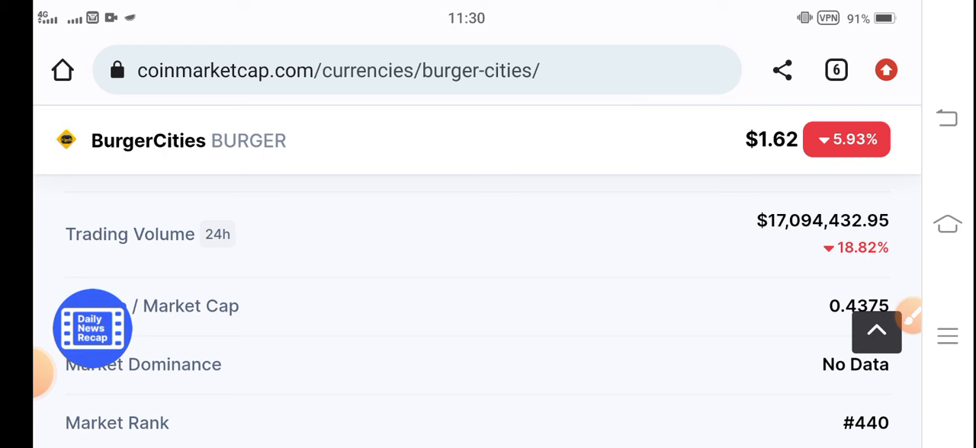
Draw a red arrow pointing at the 18.82% drop under 24h Trading Volume.
{"action": "left_click", "coordinate": [911, 319]}
{"action": "left_click", "coordinate": [830, 374]}
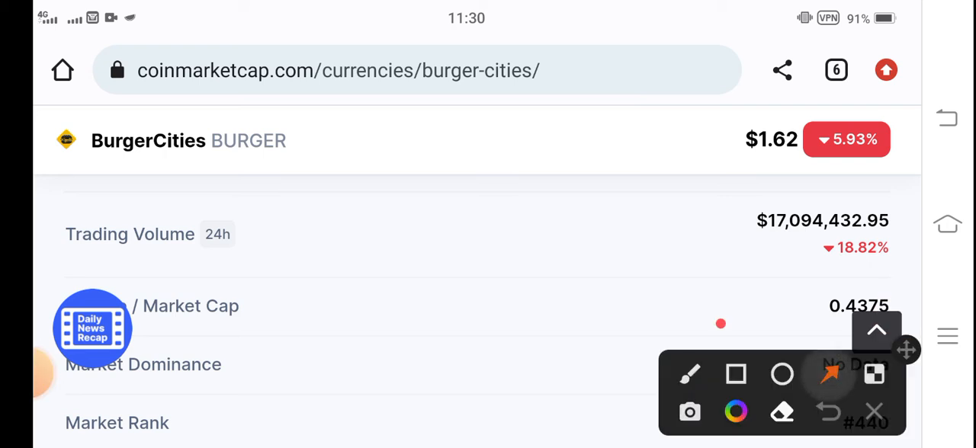
{"action": "left_click_drag", "start_coordinate": [721, 322], "coordinate": [797, 264]}
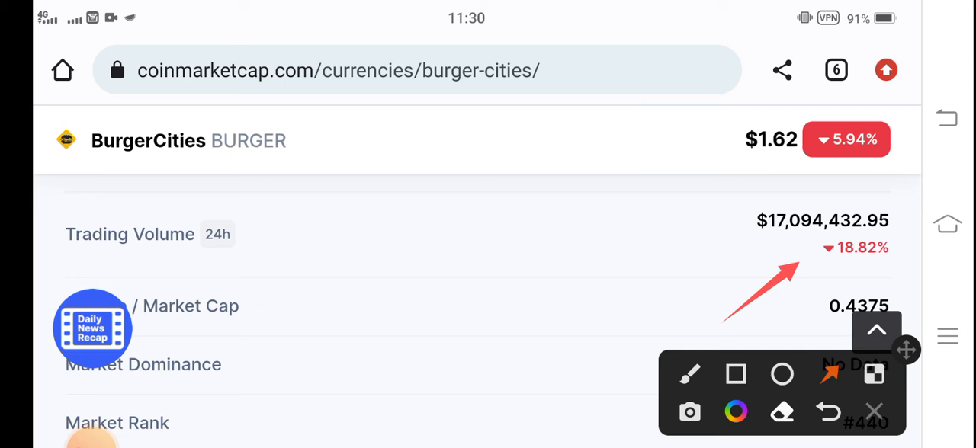
{"action": "left_click", "coordinate": [92, 439]}
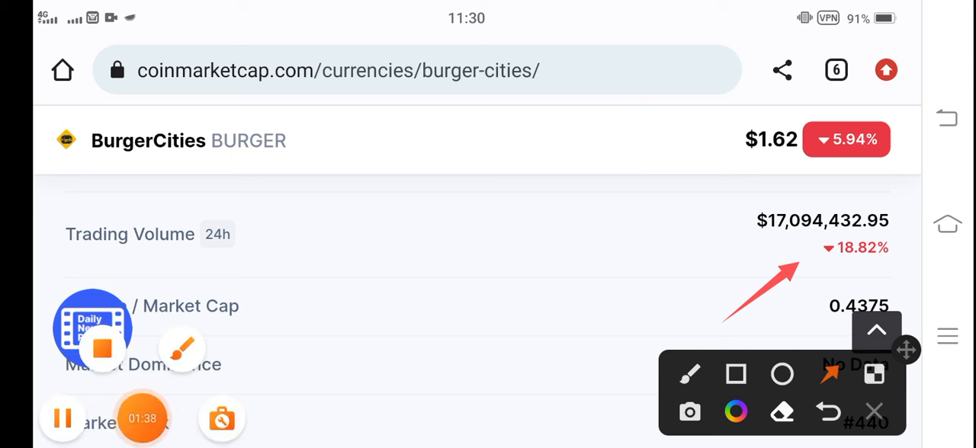